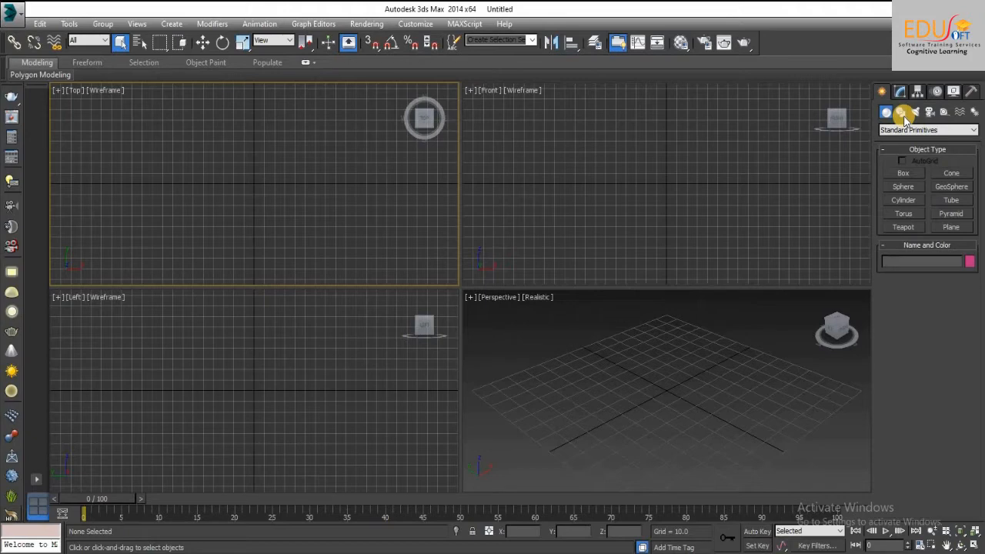
- Draw a rectangle spline about 109 units long and 54 wide near the centre of the Front view
{"action": "left_click", "coordinate": [901, 113]}
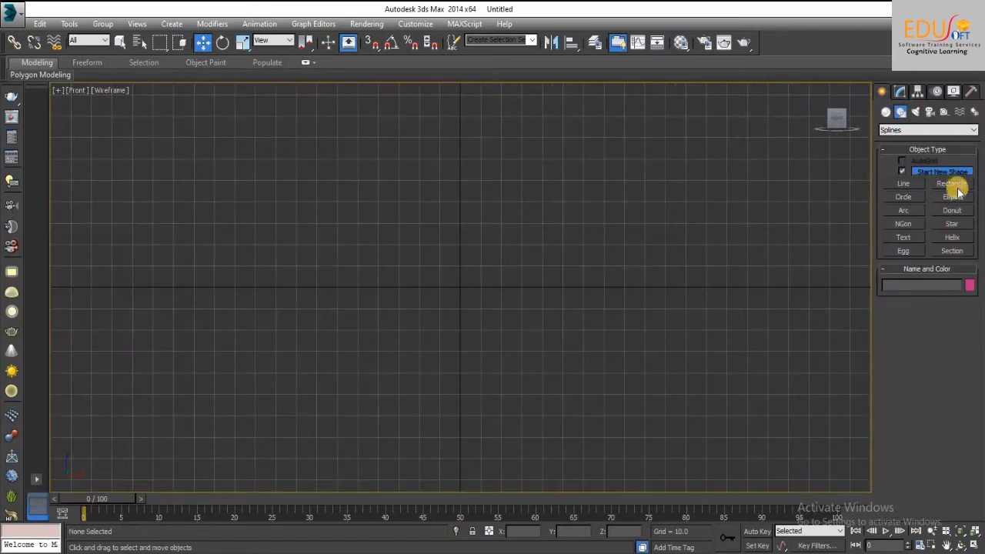
{"action": "left_click", "coordinate": [963, 184]}
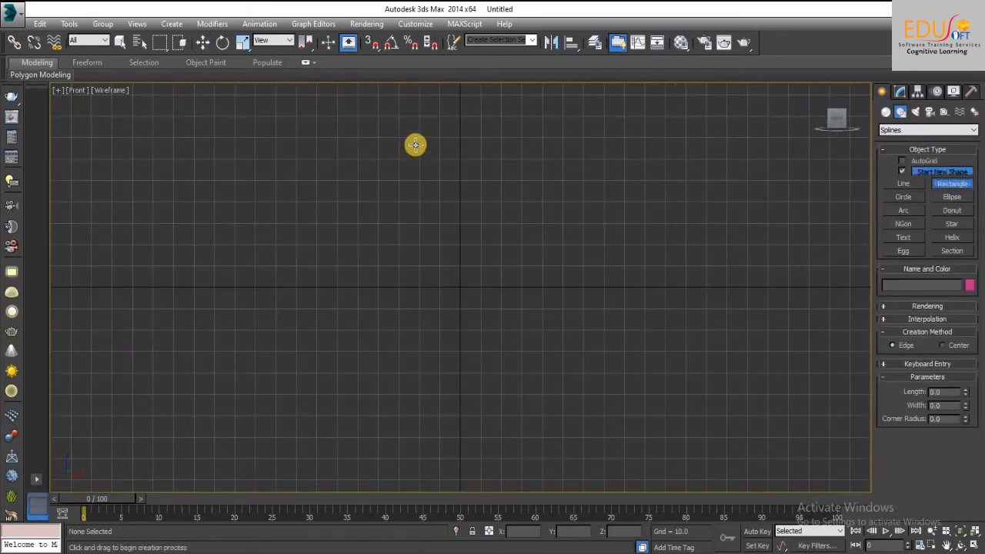
{"action": "left_click_drag", "start_coordinate": [416, 145], "coordinate": [526, 376]}
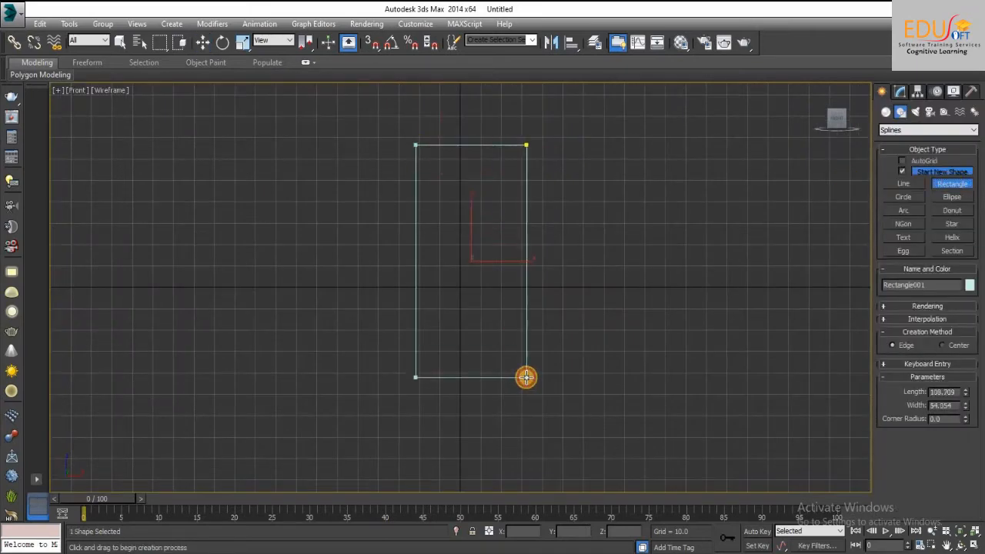
{"action": "key", "text": "w"}
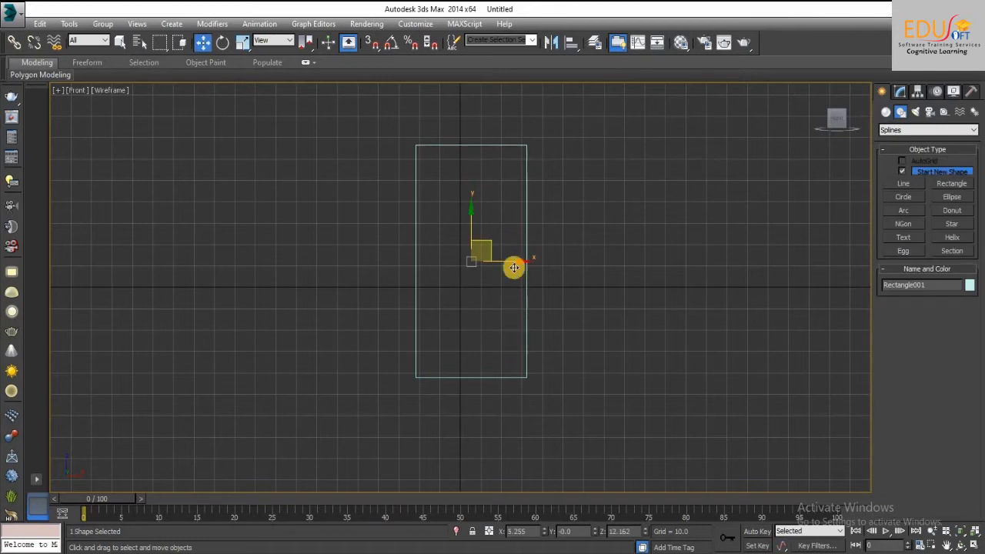
- Convert the rectangle to an Editable Spline
{"action": "left_click", "coordinate": [900, 92]}
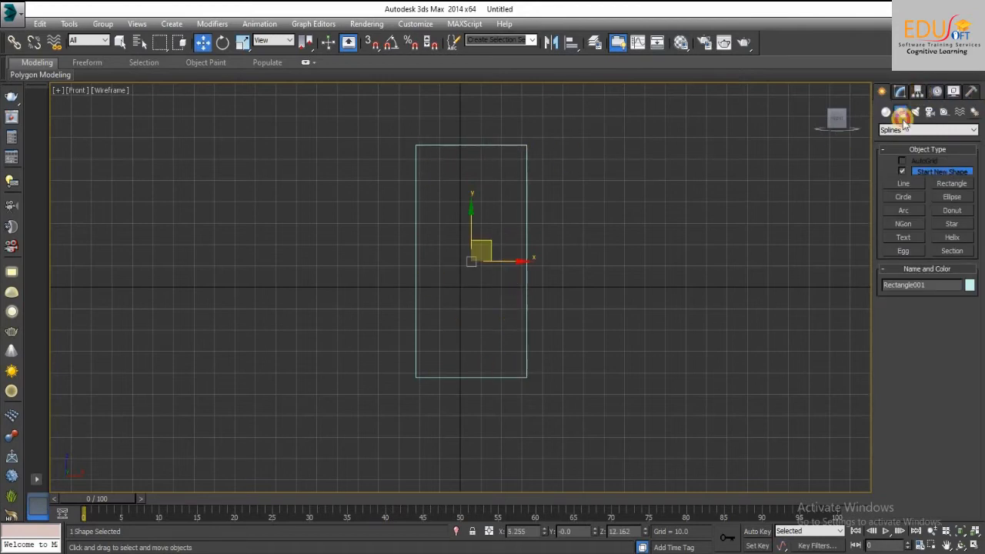
{"action": "right_click", "coordinate": [523, 271]}
{"action": "mouse_move", "coordinate": [561, 387]}
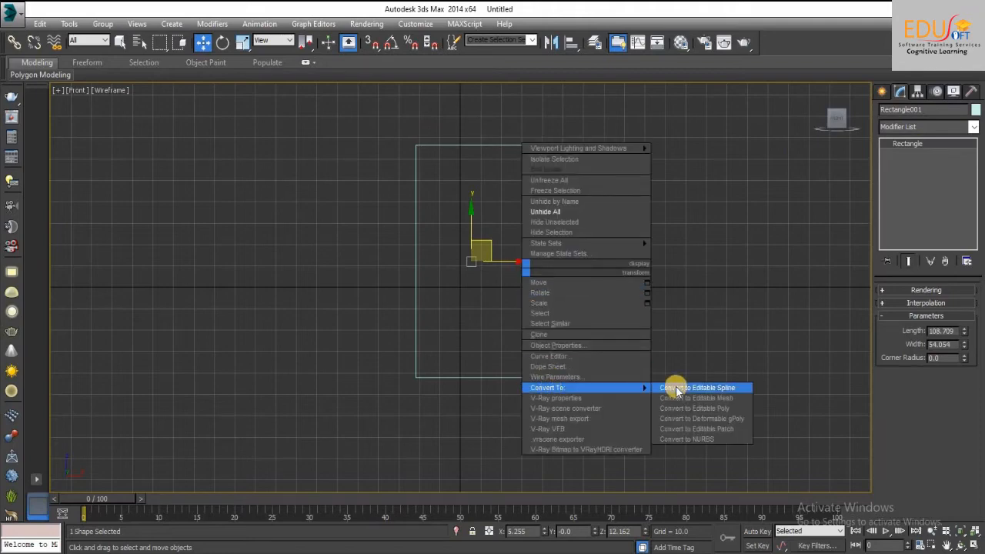
{"action": "left_click", "coordinate": [720, 390]}
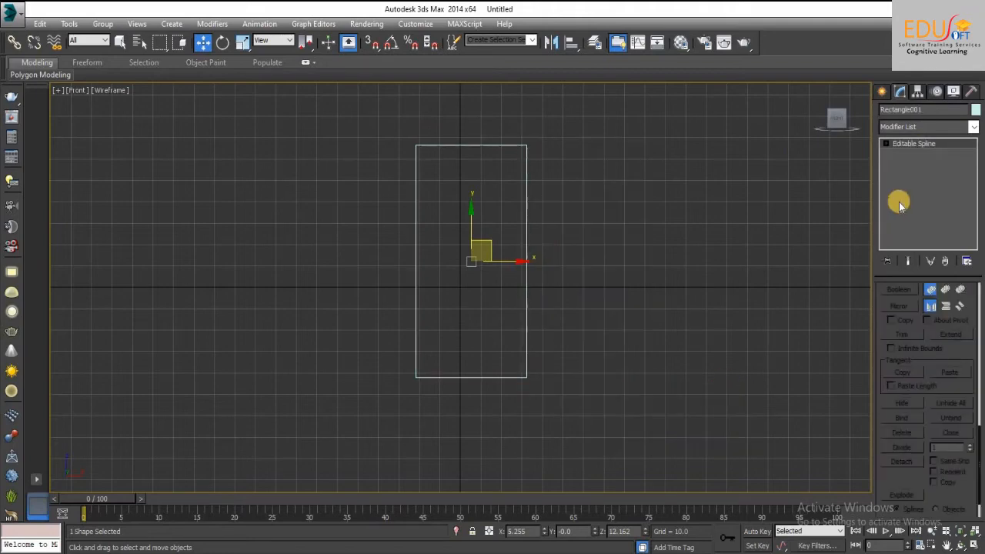
- Outline the rectangle's spline inward to create a smaller rectangle inside it
{"action": "left_click", "coordinate": [886, 144]}
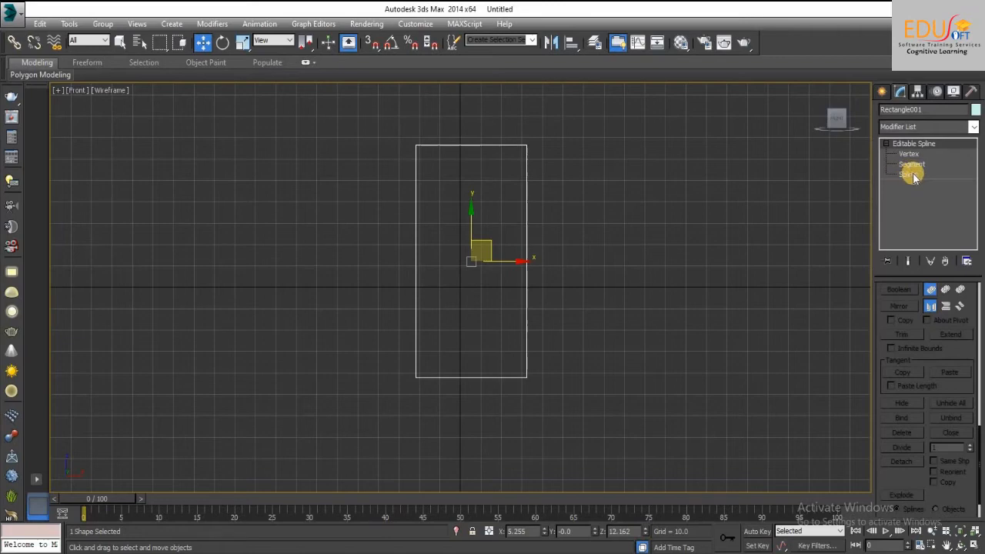
{"action": "left_click", "coordinate": [908, 174]}
{"action": "left_click_drag", "start_coordinate": [897, 472], "coordinate": [899, 346]}
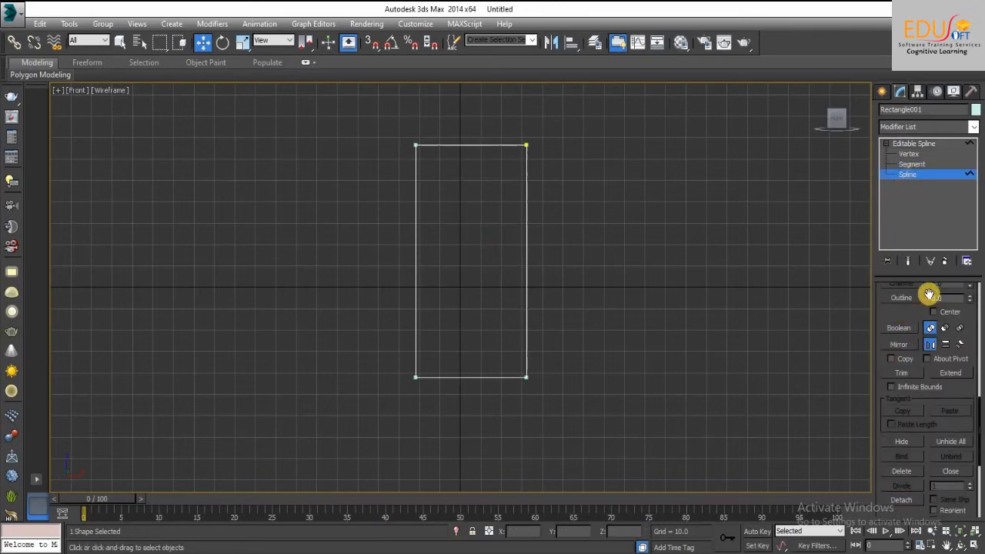
{"action": "left_click", "coordinate": [901, 298]}
{"action": "left_click_drag", "start_coordinate": [526, 374], "coordinate": [515, 360]}
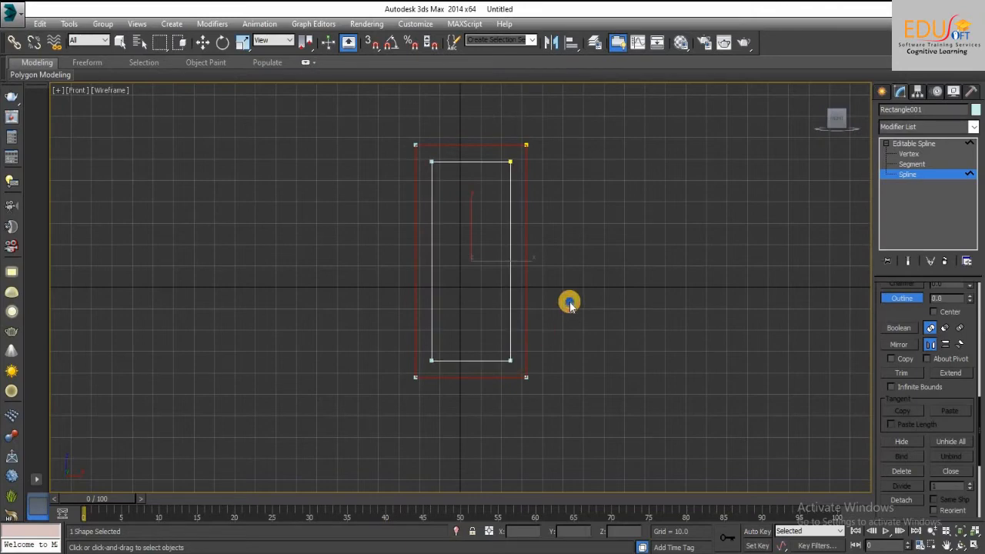
{"action": "key", "text": "w"}
{"action": "left_click", "coordinate": [567, 306]}
- Divide the inner rectangle's top segment once at its midpoint
{"action": "left_click", "coordinate": [912, 164]}
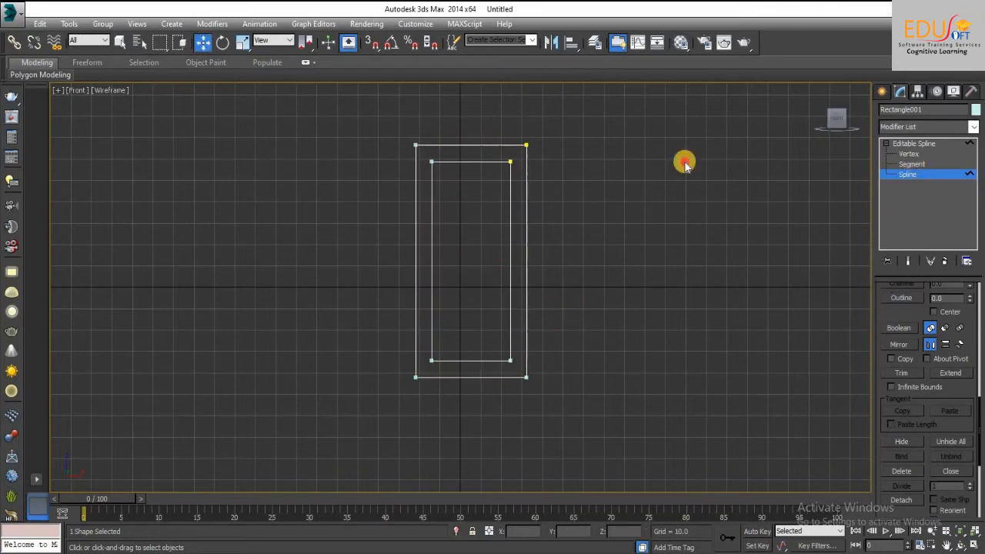
{"action": "left_click", "coordinate": [472, 162]}
{"action": "right_click", "coordinate": [472, 192]}
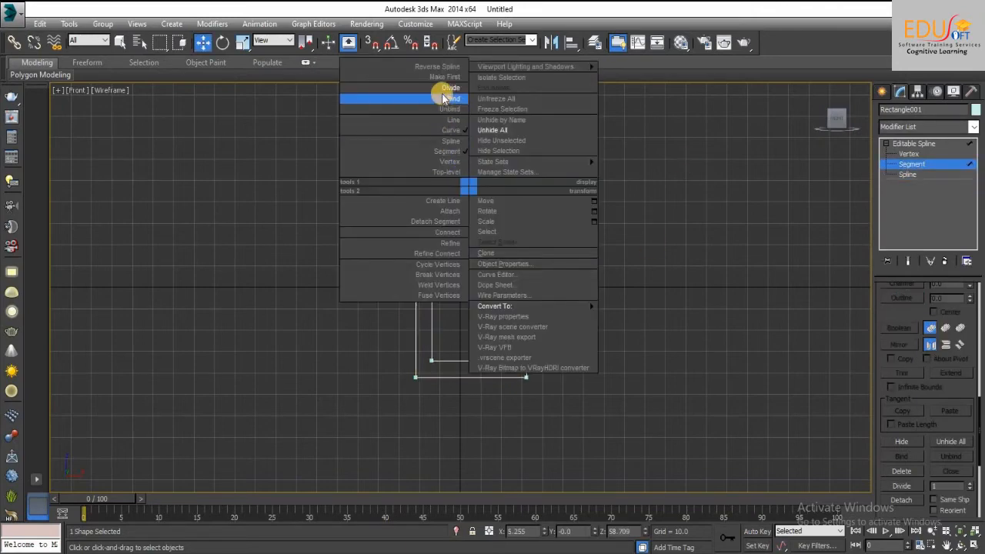
{"action": "left_click", "coordinate": [442, 87]}
- Lower the inner outline's two upper corner vertices to form an arched top, and centre the whole shape on the vertical grid axis
{"action": "left_click", "coordinate": [908, 153]}
{"action": "left_click", "coordinate": [510, 161]}
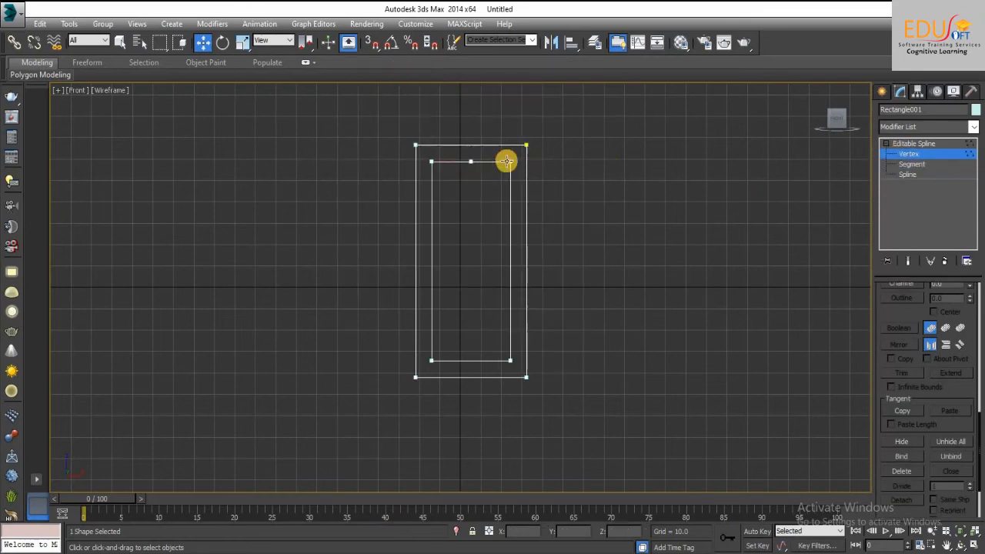
{"action": "left_click", "coordinate": [432, 161]}
{"action": "left_click_drag", "start_coordinate": [433, 123], "coordinate": [433, 136]}
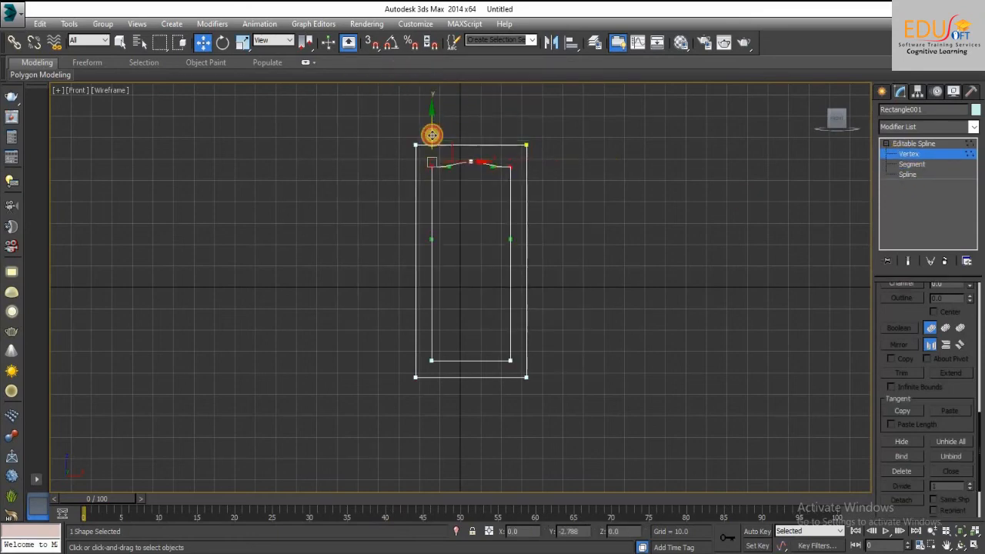
{"action": "left_click", "coordinate": [945, 150]}
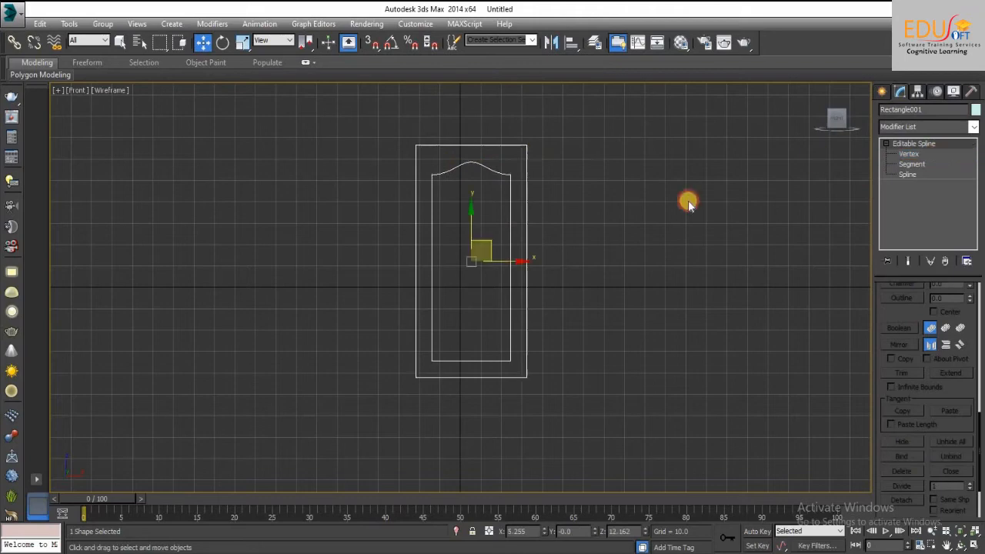
{"action": "left_click_drag", "start_coordinate": [559, 264], "coordinate": [492, 260]}
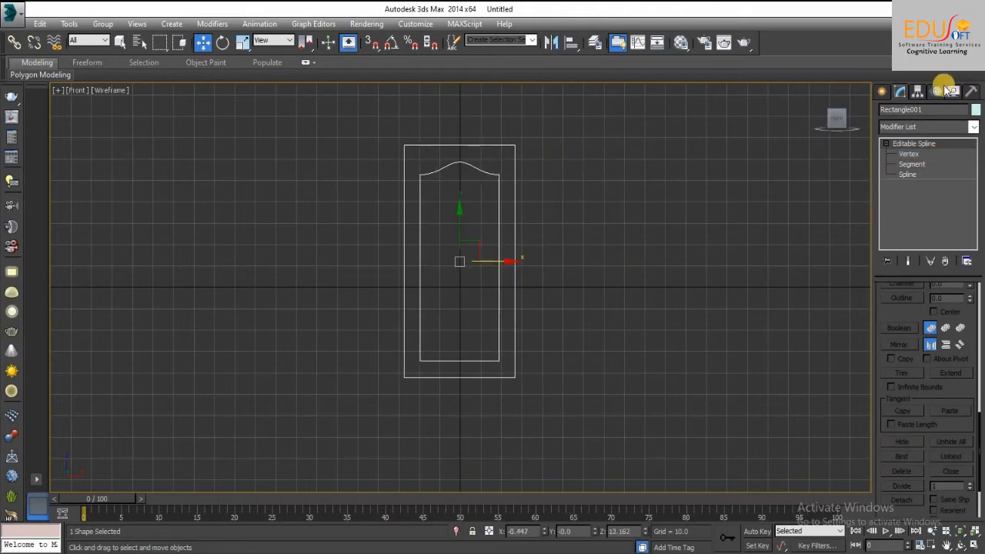
- Extrude the double-outline shape by 5 units into a door frame and check it in the Perspective view
{"action": "left_click", "coordinate": [908, 126]}
{"action": "scroll", "coordinate": [907, 177], "scroll_direction": "down", "scroll_amount": 10}
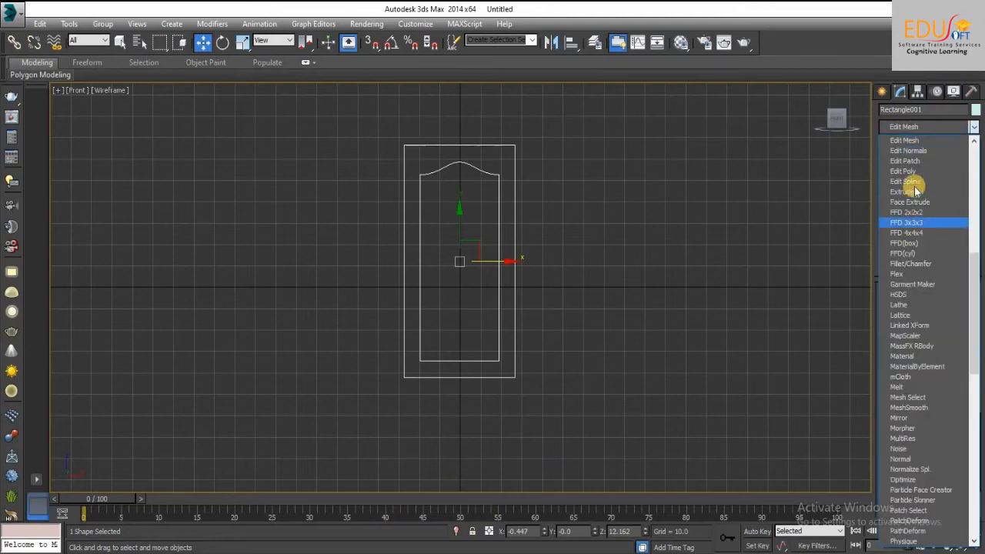
{"action": "left_click", "coordinate": [909, 192]}
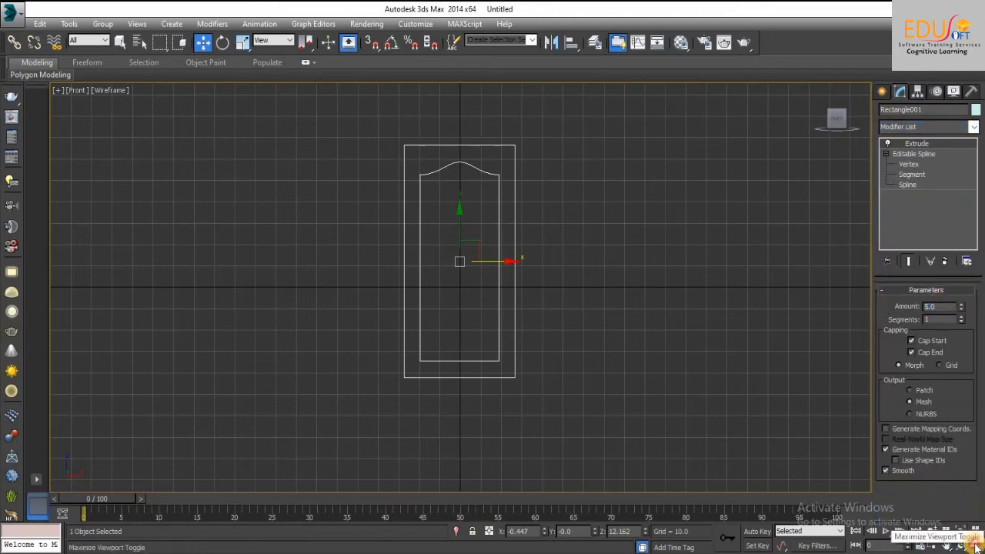
{"action": "left_click", "coordinate": [976, 541]}
{"action": "right_click", "coordinate": [773, 417]}
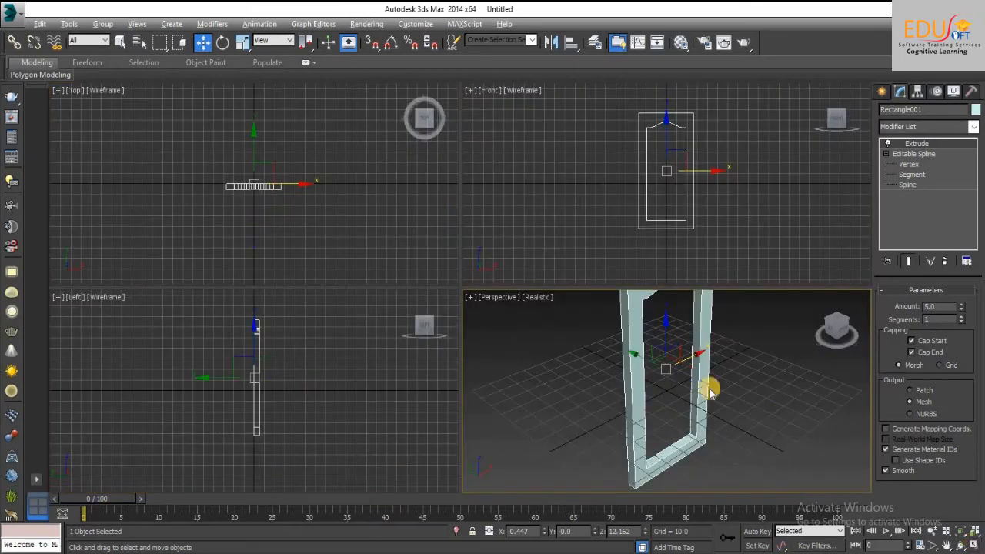
{"action": "key", "text": "alt+w"}
{"action": "scroll", "coordinate": [626, 354], "scroll_direction": "down", "scroll_amount": 5}
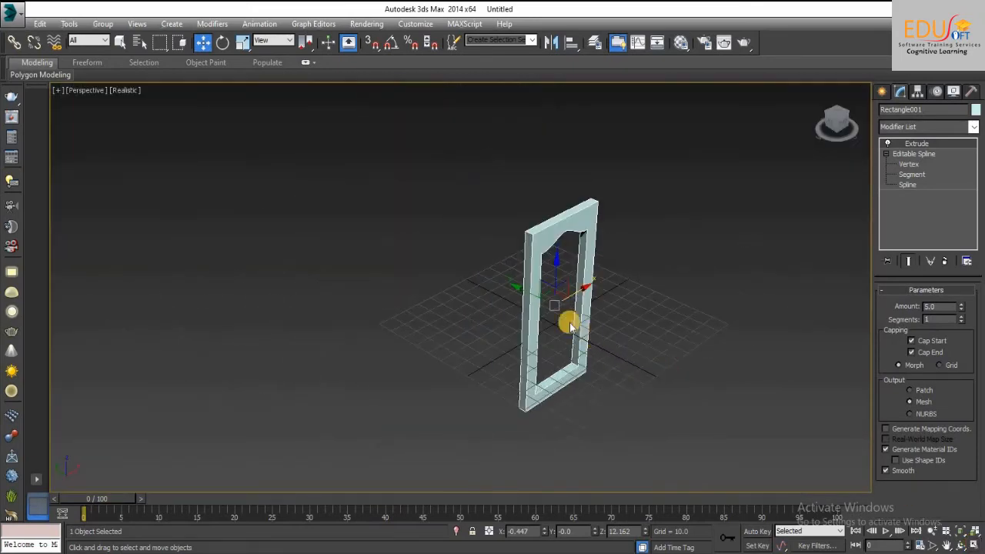
{"action": "mouse_move", "coordinate": [569, 326]}
{"action": "middle_mouse_down", "text": "alt"}
{"action": "mouse_move", "coordinate": [525, 301]}
{"action": "mouse_move", "coordinate": [444, 286]}
{"action": "mouse_move", "coordinate": [336, 286]}
{"action": "mouse_move", "coordinate": [375, 320]}
{"action": "mouse_move", "coordinate": [574, 330]}
{"action": "middle_mouse_up", "text": "alt"}
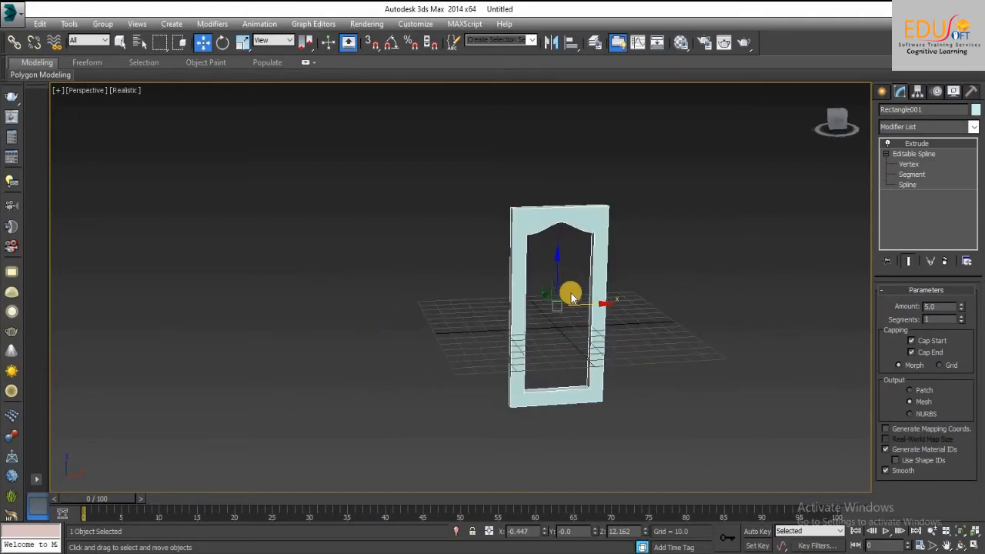
{"action": "scroll", "coordinate": [571, 296], "scroll_direction": "up", "scroll_amount": 2}
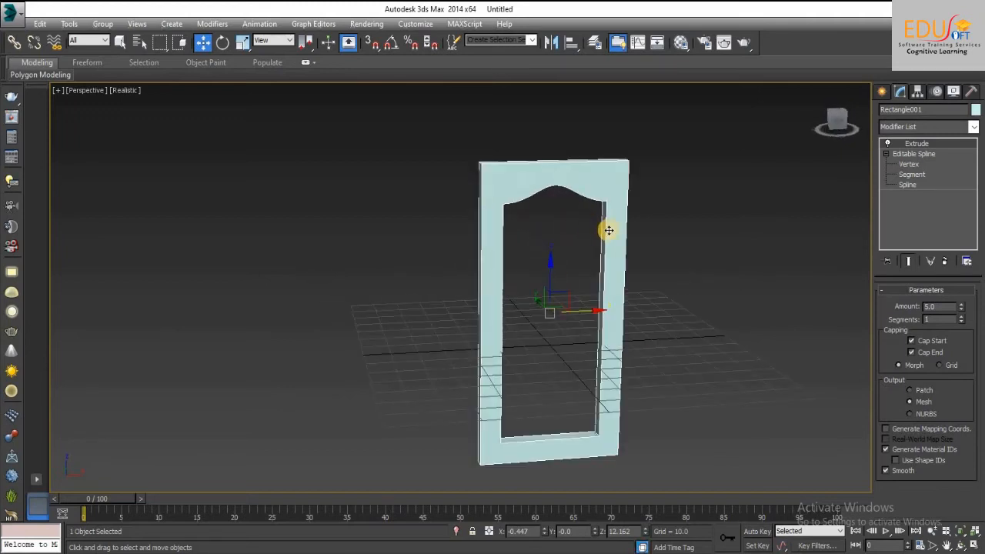
- Detach the frame's inner arched spline as a separate shape named 1 and return to the Extrude level
{"action": "left_click", "coordinate": [908, 185]}
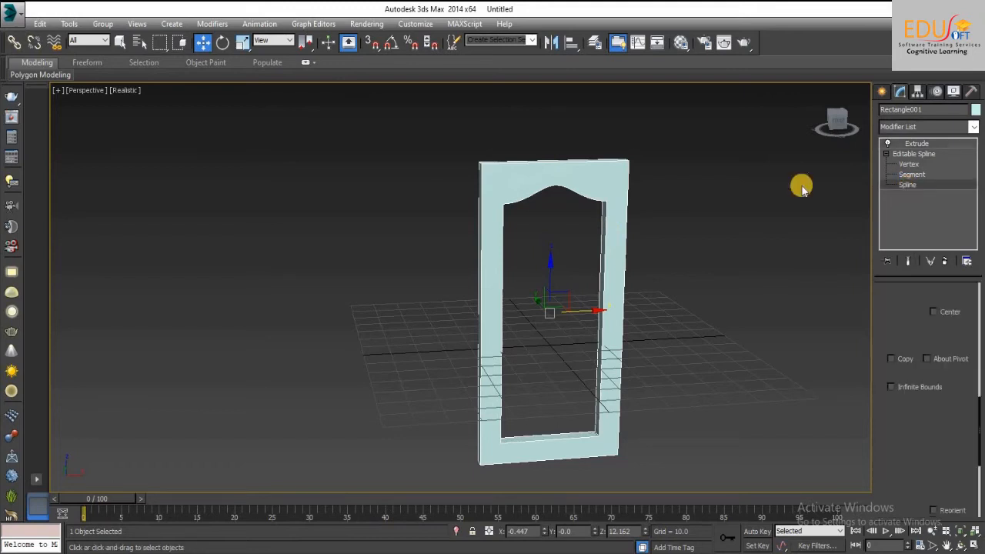
{"action": "left_click", "coordinate": [584, 194]}
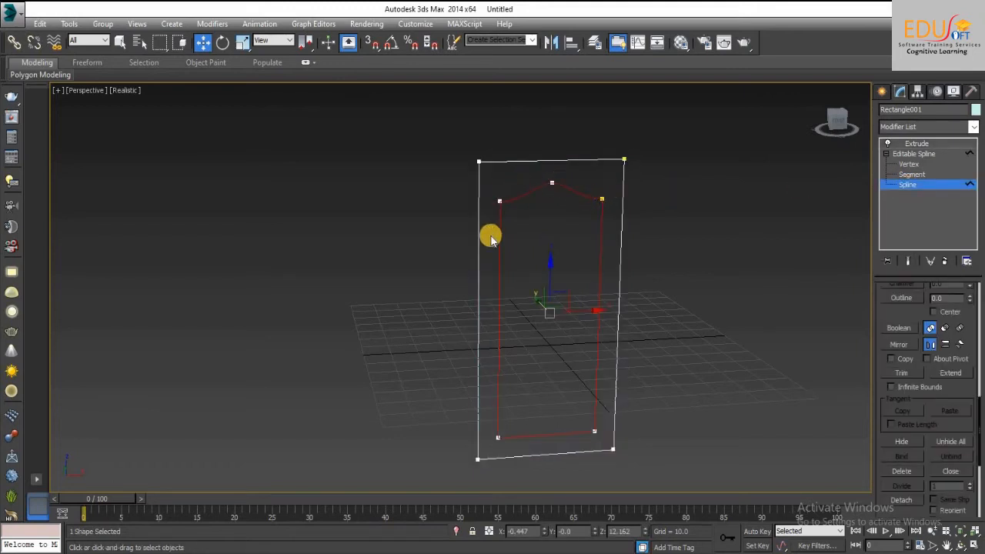
{"action": "scroll", "coordinate": [914, 517], "scroll_direction": "down", "scroll_amount": 1}
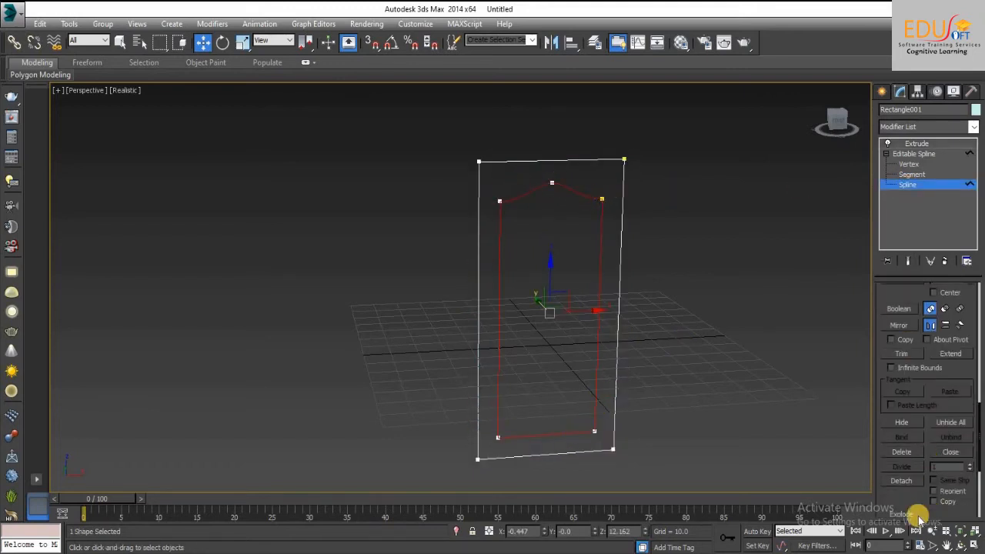
{"action": "left_click", "coordinate": [902, 480]}
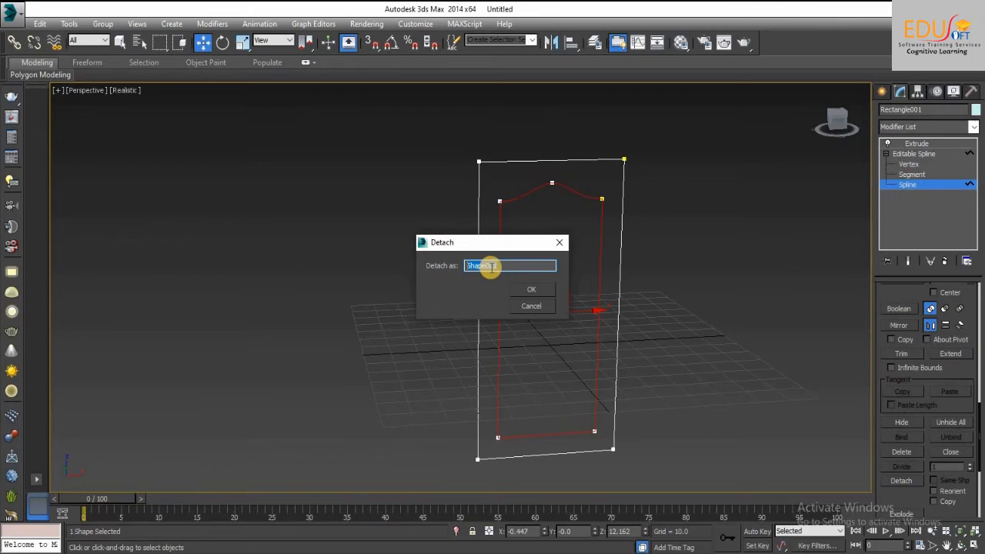
{"action": "left_click", "coordinate": [530, 289]}
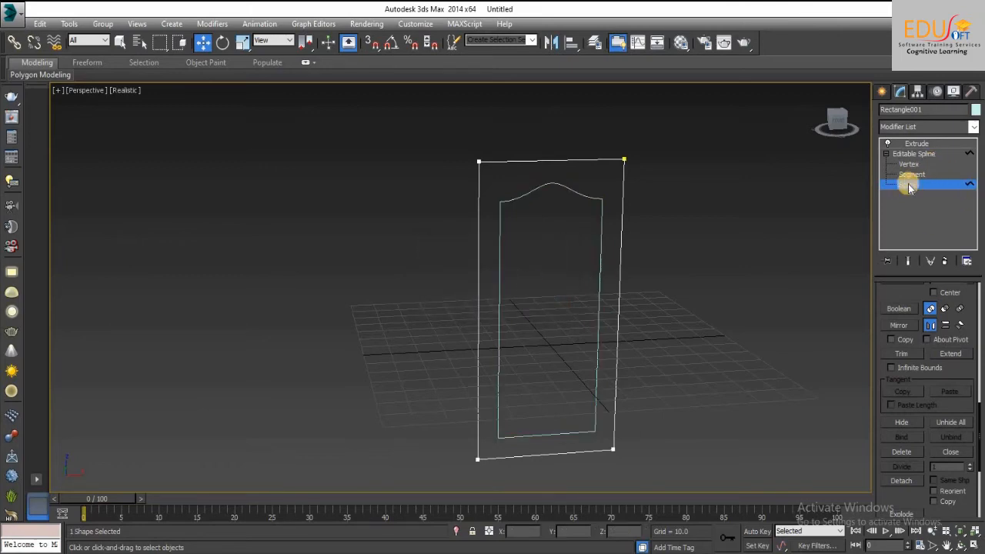
{"action": "left_click", "coordinate": [923, 144]}
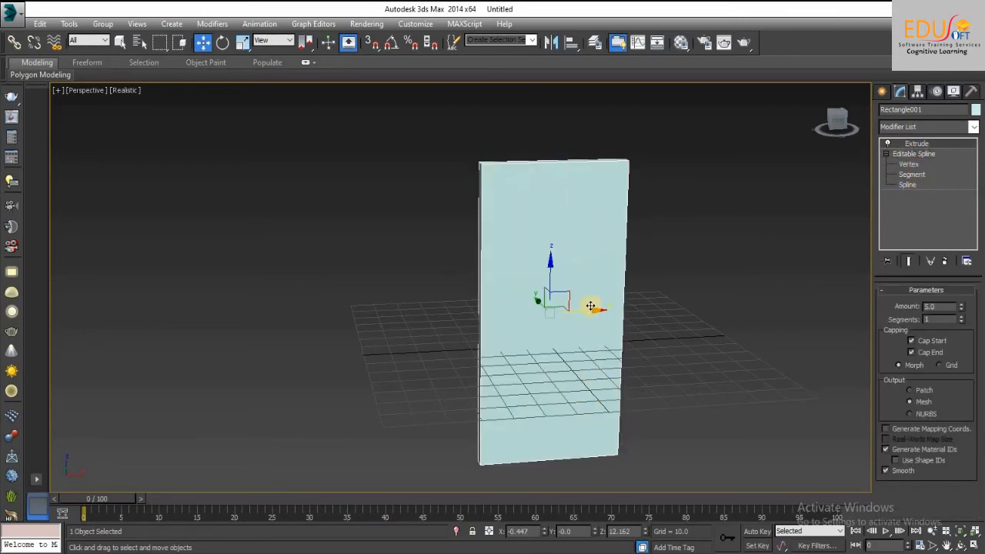
- Move the detached arched shape about 77 units along X in the Front view, beside the solid panel
{"action": "key", "text": "alt+w"}
{"action": "right_click", "coordinate": [710, 220]}
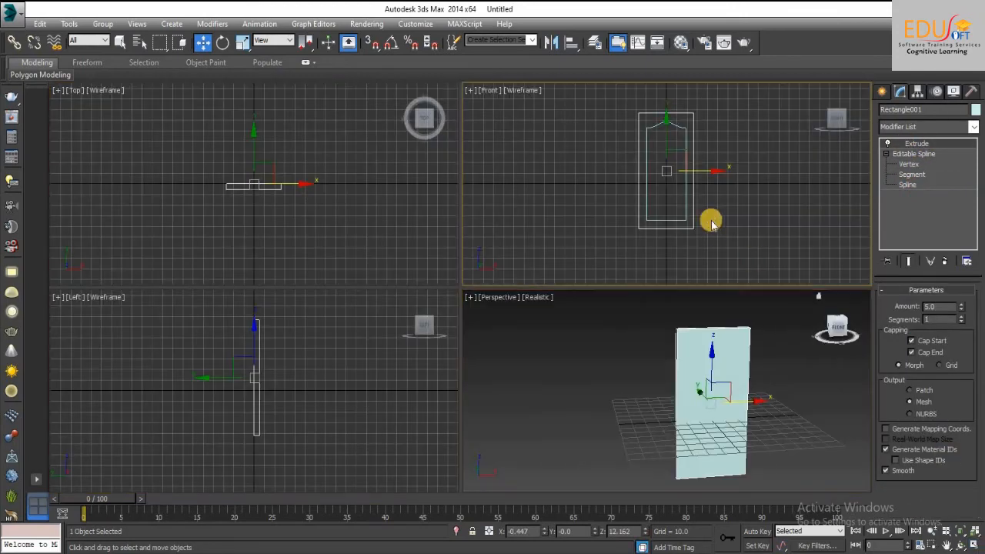
{"action": "left_click", "coordinate": [685, 174]}
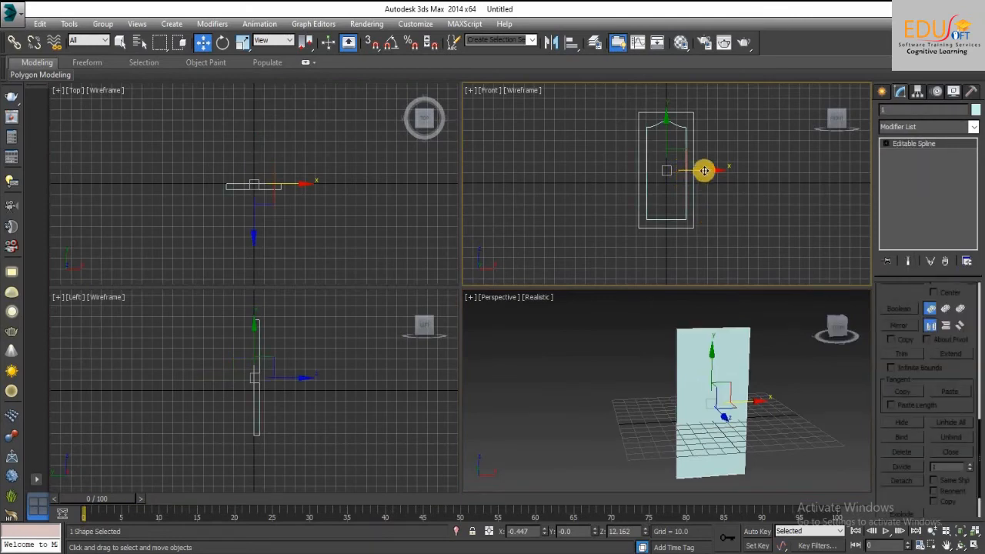
{"action": "left_click_drag", "start_coordinate": [719, 171], "coordinate": [780, 180]}
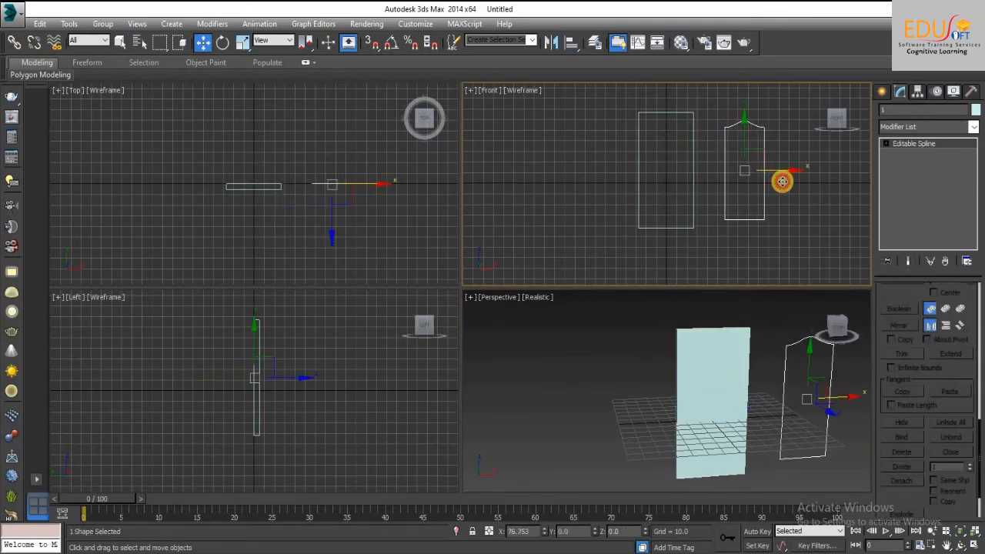
{"action": "left_click", "coordinate": [750, 220]}
{"action": "left_click", "coordinate": [750, 220]}
{"action": "left_click", "coordinate": [684, 227]}
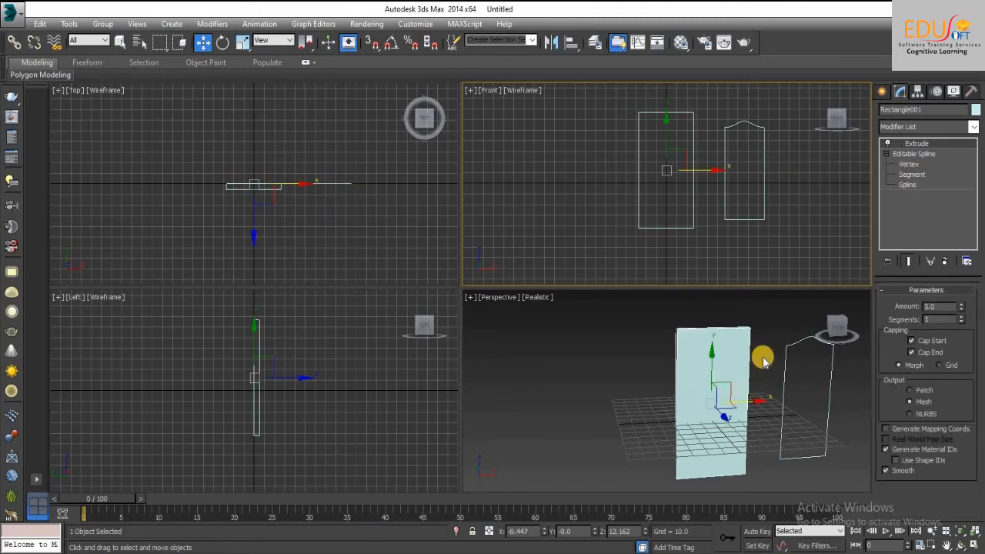
{"action": "left_click", "coordinate": [777, 331]}
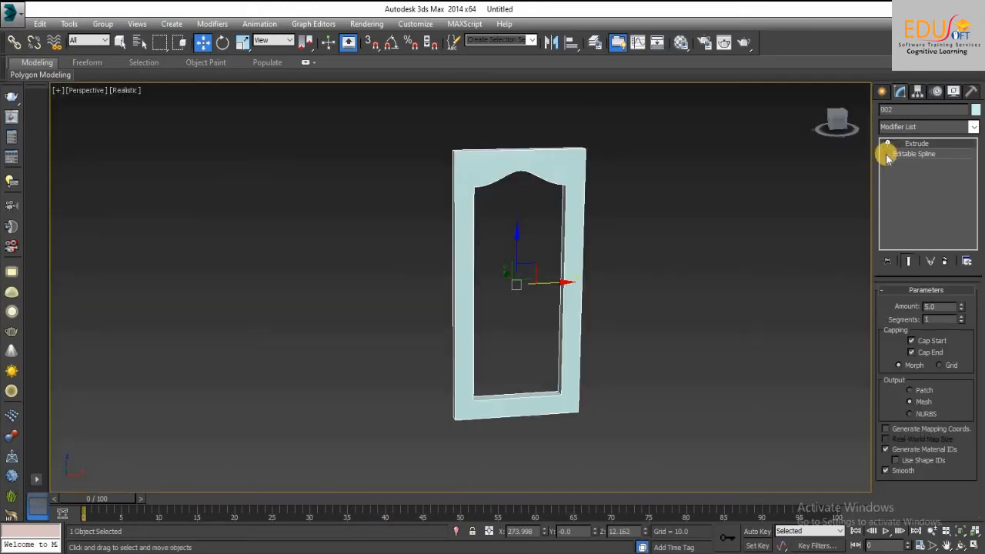
- Detach a copy of the frame's inner arched spline as a separate shape named A and return to the Extrude level
{"action": "left_click", "coordinate": [886, 155]}
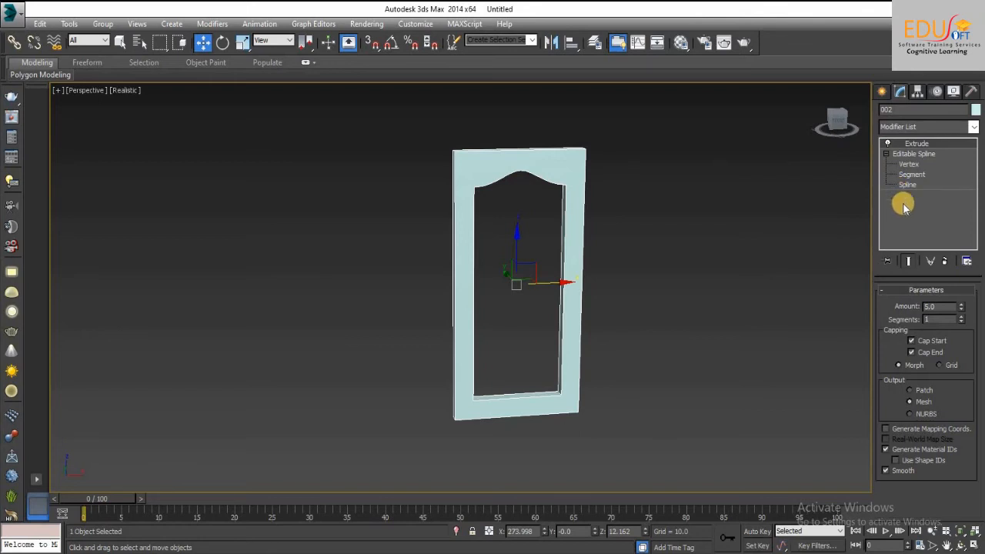
{"action": "left_click", "coordinate": [907, 186]}
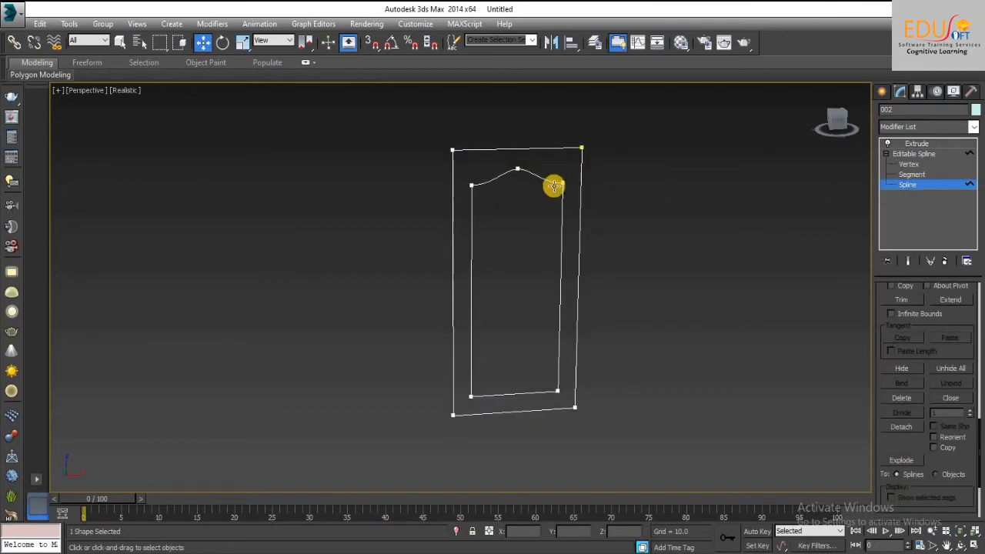
{"action": "left_click", "coordinate": [556, 183]}
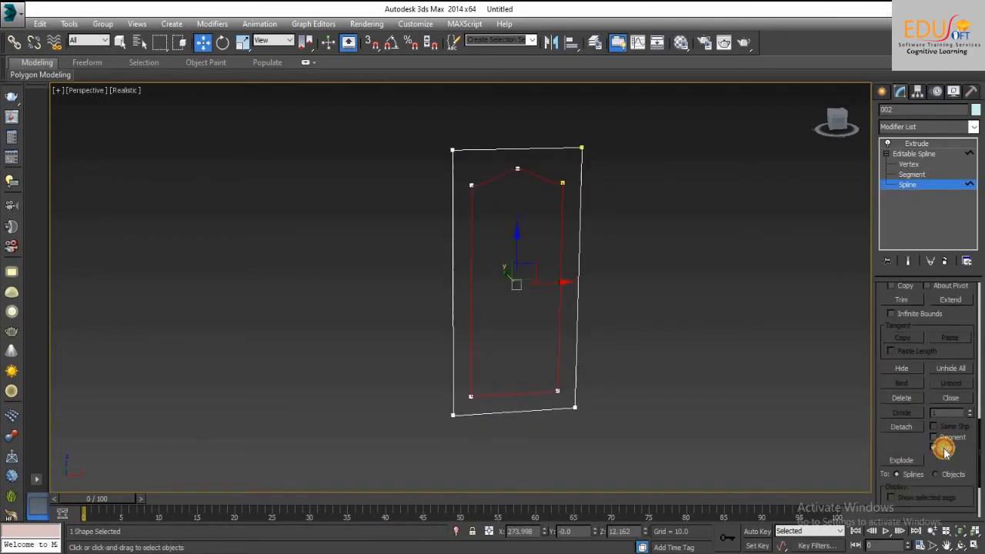
{"action": "left_click", "coordinate": [897, 428]}
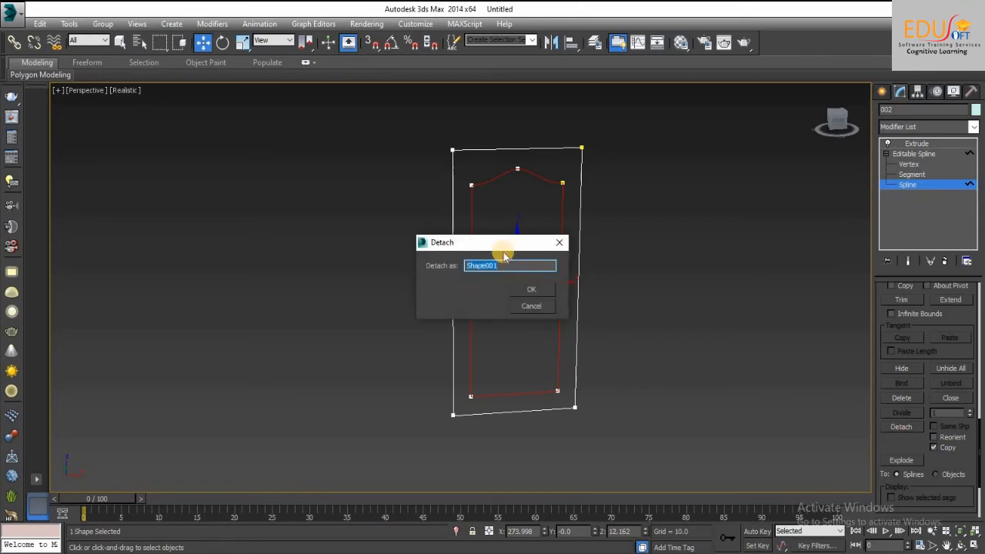
{"action": "left_click_drag", "start_coordinate": [450, 241], "coordinate": [352, 229]}
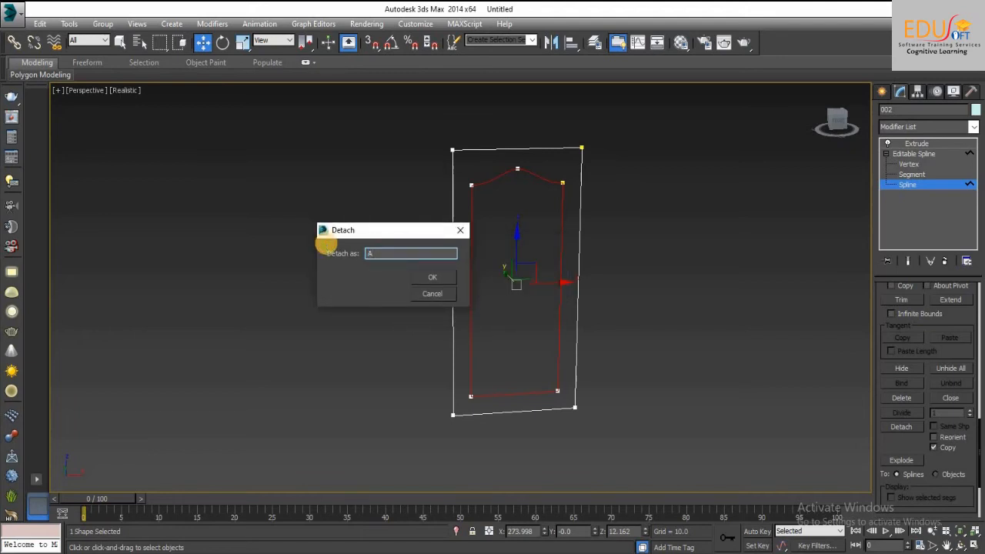
{"action": "left_click", "coordinate": [436, 278]}
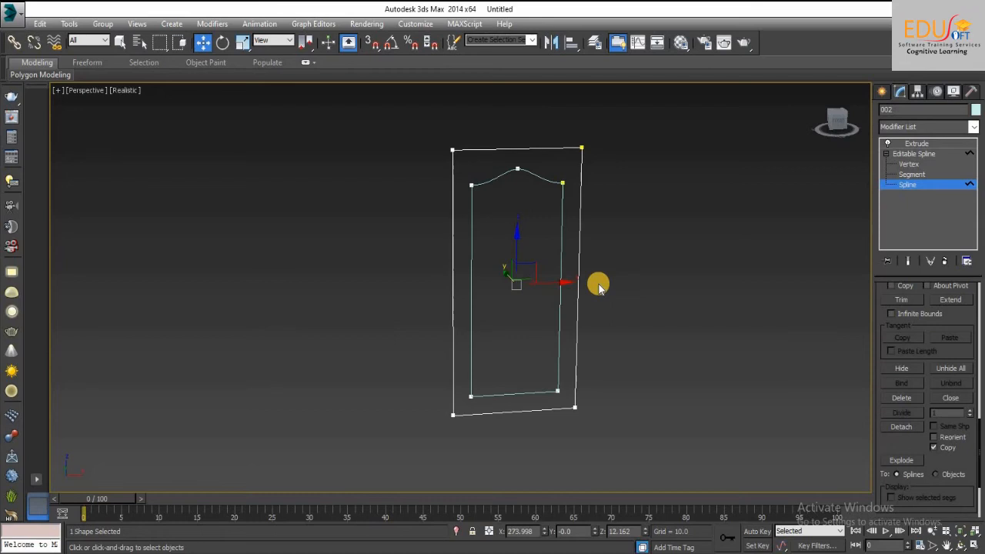
{"action": "left_click", "coordinate": [923, 155]}
{"action": "left_click", "coordinate": [917, 144]}
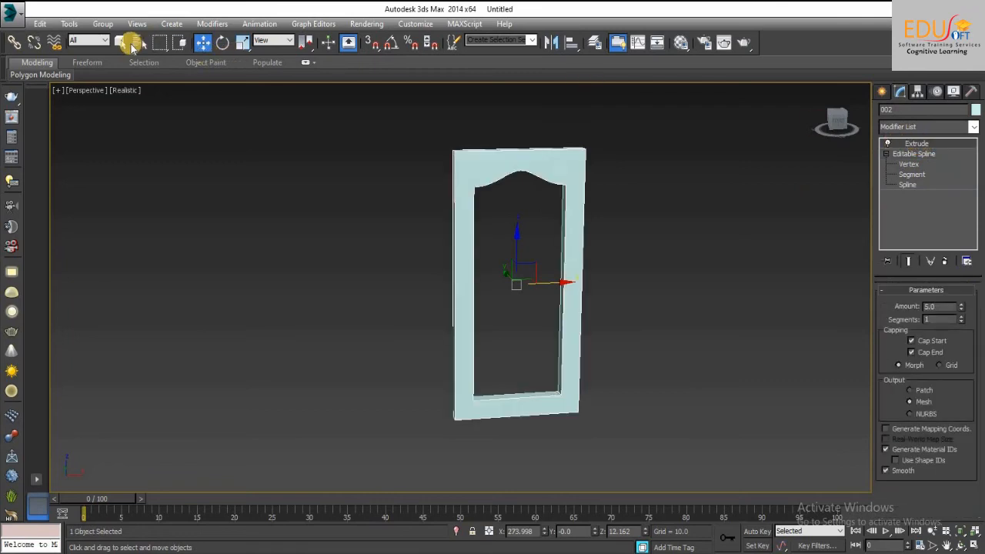
- Select shape A by name from the scene and extrude it by 2 units into a door panel
{"action": "left_click", "coordinate": [133, 44]}
{"action": "left_click", "coordinate": [150, 256]}
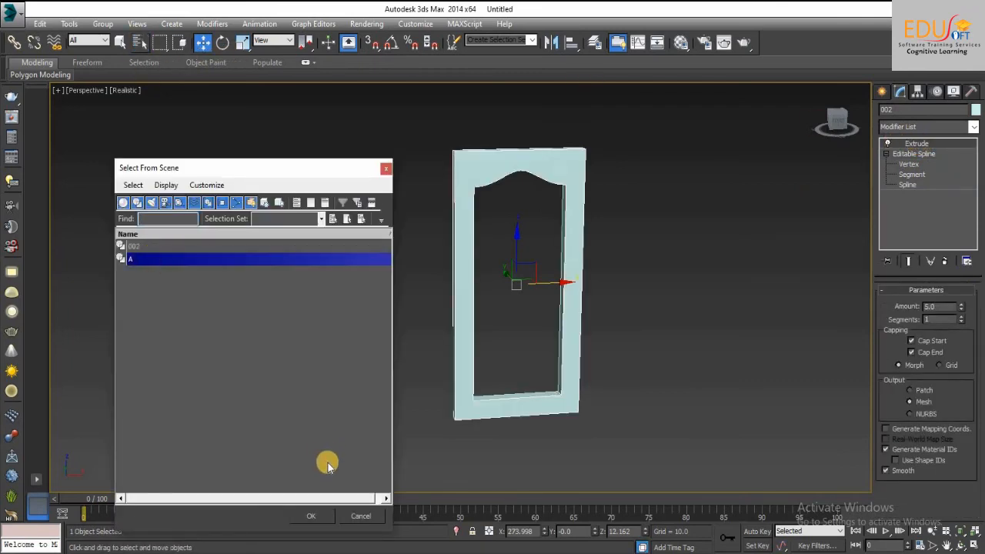
{"action": "left_click", "coordinate": [312, 516]}
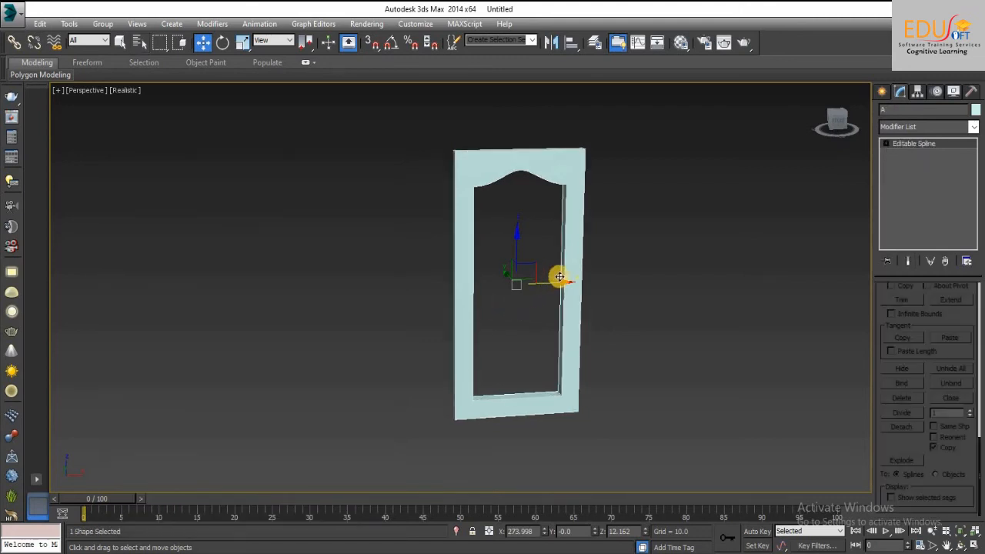
{"action": "left_click_drag", "start_coordinate": [559, 280], "coordinate": [548, 302]}
{"action": "key", "text": "ctrl+z"}
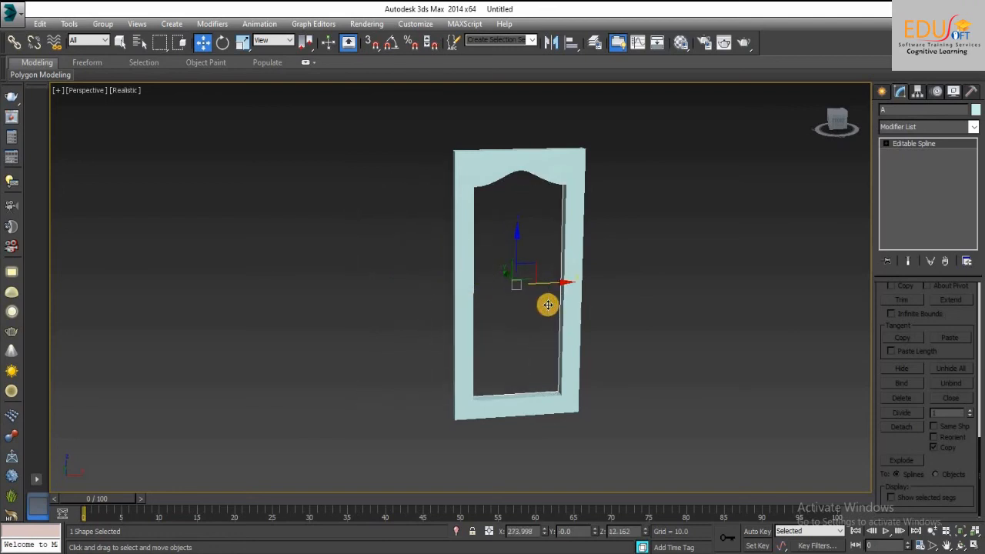
{"action": "left_click", "coordinate": [928, 128]}
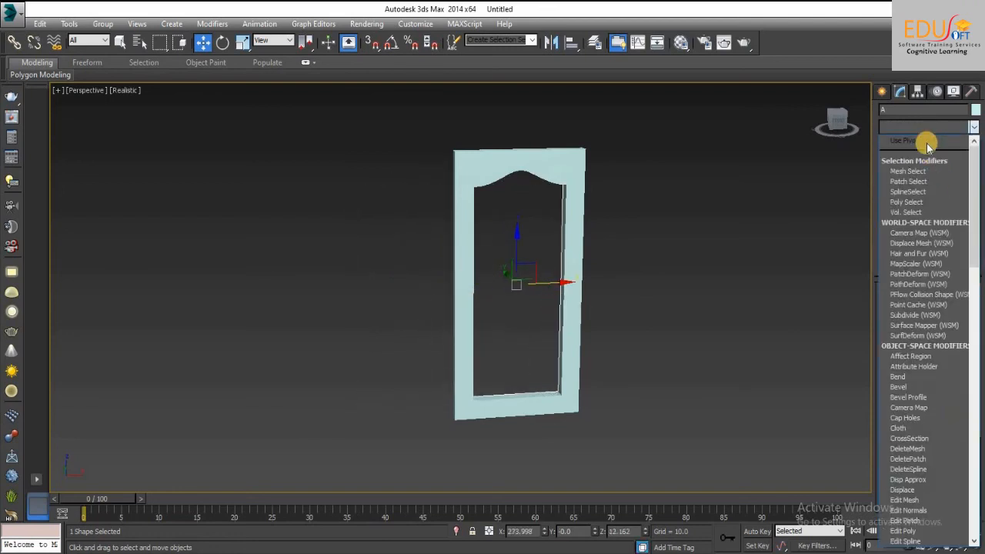
{"action": "key", "text": "e"}
{"action": "key", "text": "Return"}
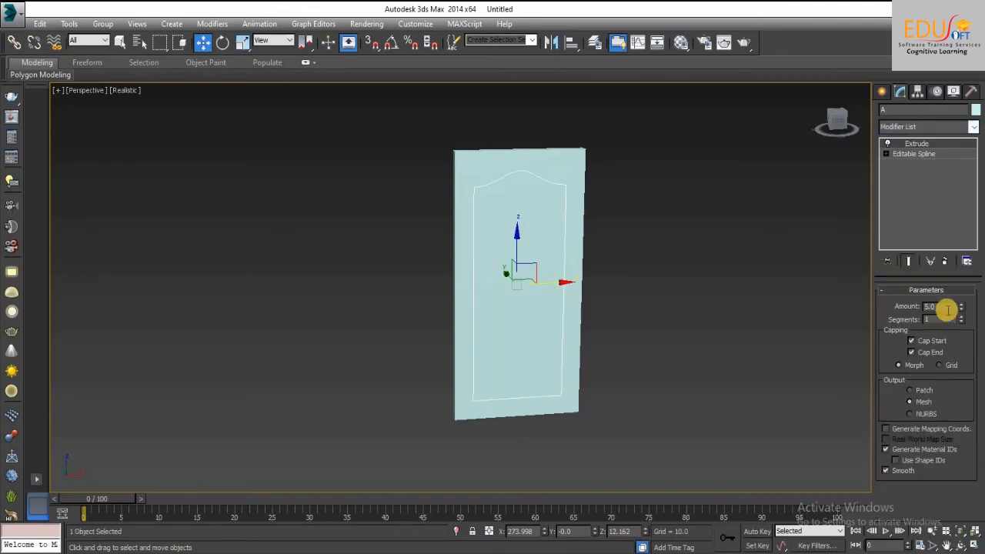
{"action": "key", "text": "Return"}
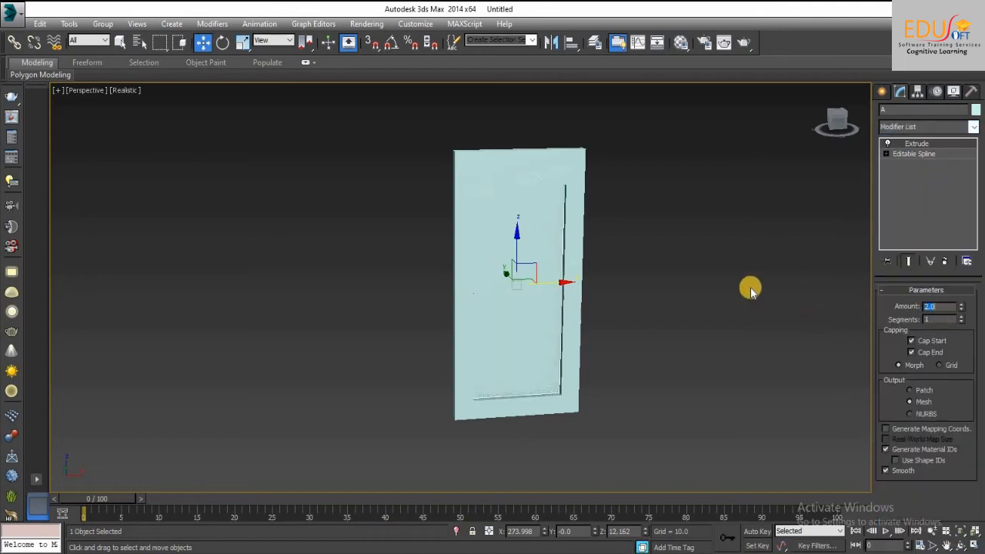
- Move panel A about 1.5 units in negative Y in the Top view, to the middle of the frame's thickness
{"action": "left_click", "coordinate": [971, 545]}
{"action": "right_click", "coordinate": [258, 167]}
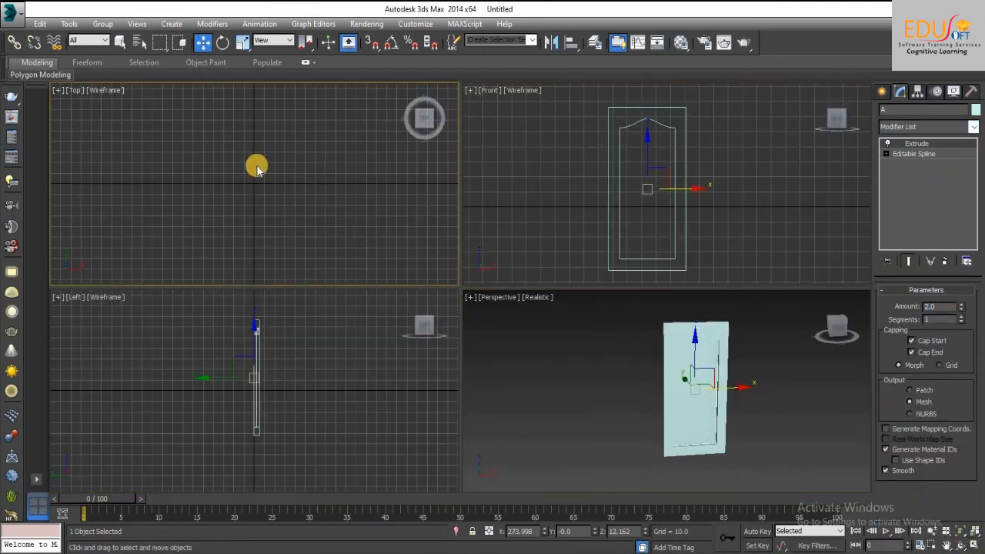
{"action": "scroll", "coordinate": [257, 173], "scroll_direction": "down", "scroll_amount": 5}
{"action": "middle_click_drag", "start_coordinate": [242, 208], "coordinate": [58, 217]}
{"action": "scroll", "coordinate": [283, 188], "scroll_direction": "up", "scroll_amount": 6}
{"action": "scroll", "coordinate": [231, 167], "scroll_direction": "up", "scroll_amount": 2}
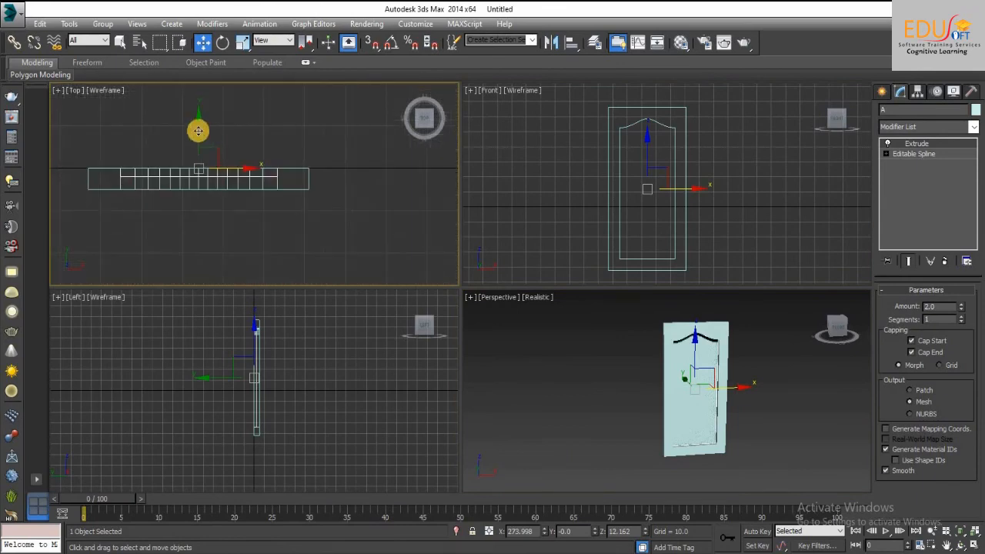
{"action": "right_click", "coordinate": [852, 365]}
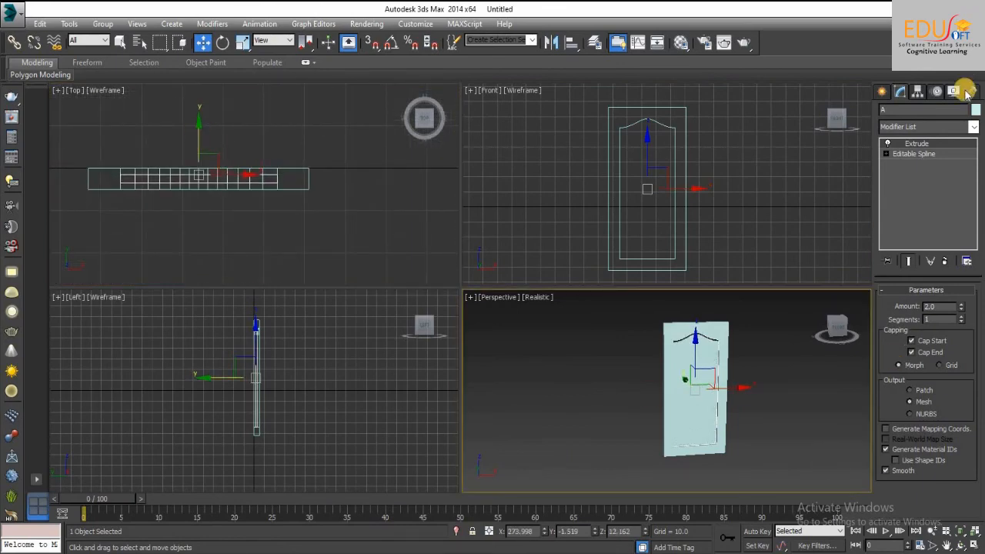
- Set panel A's object colour to teal green and inspect the panel and frame in the enlarged Perspective view
{"action": "left_click", "coordinate": [975, 109]}
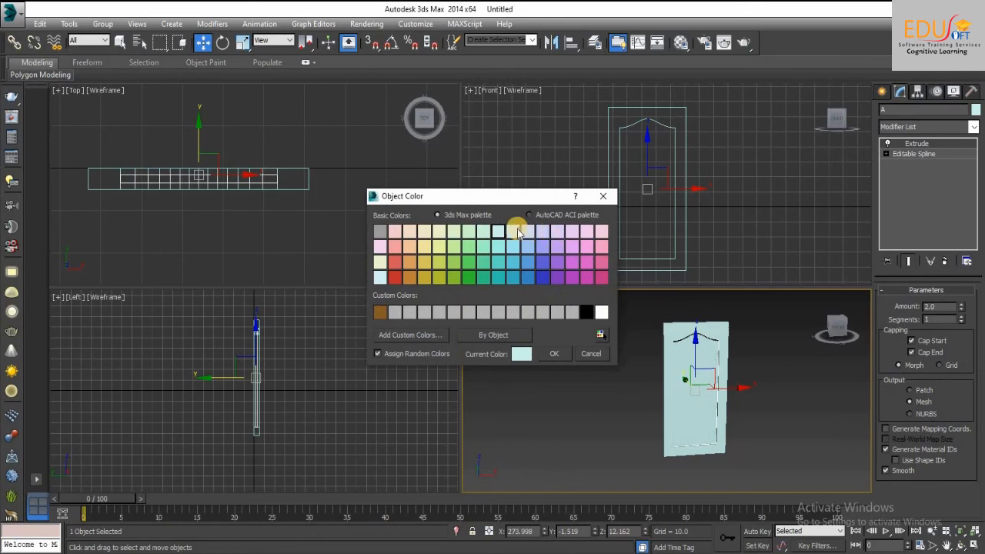
{"action": "left_click", "coordinate": [553, 353]}
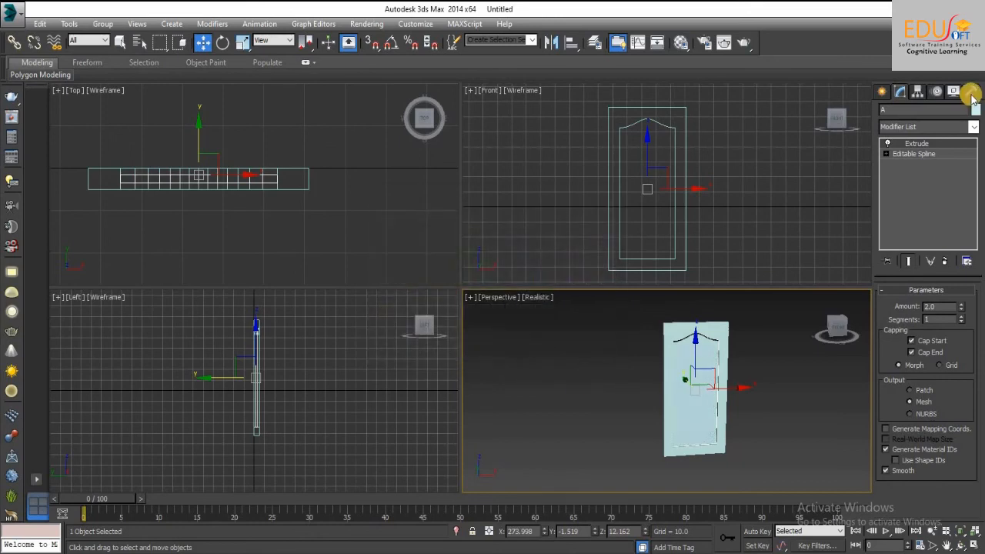
{"action": "left_click", "coordinate": [483, 276]}
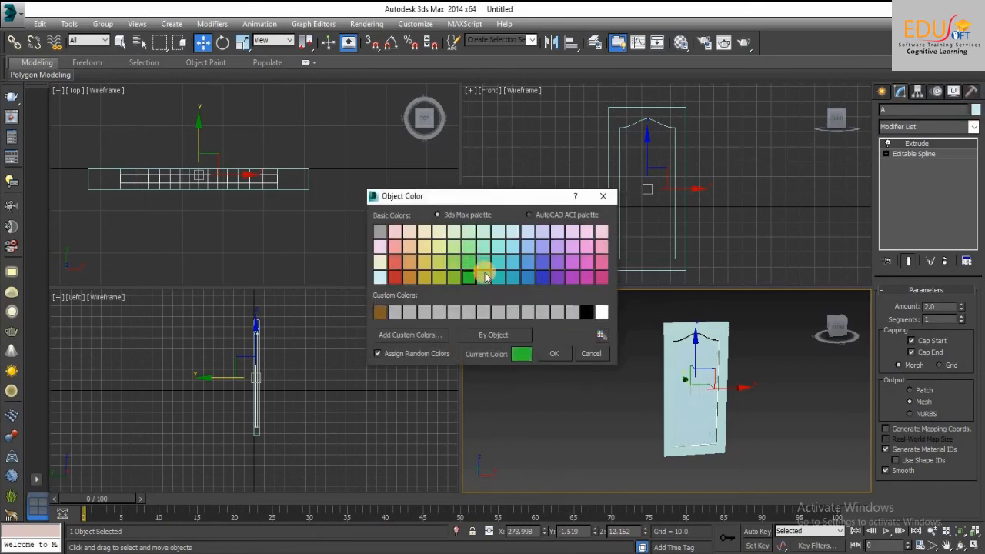
{"action": "left_click", "coordinate": [550, 354]}
{"action": "left_click", "coordinate": [740, 366]}
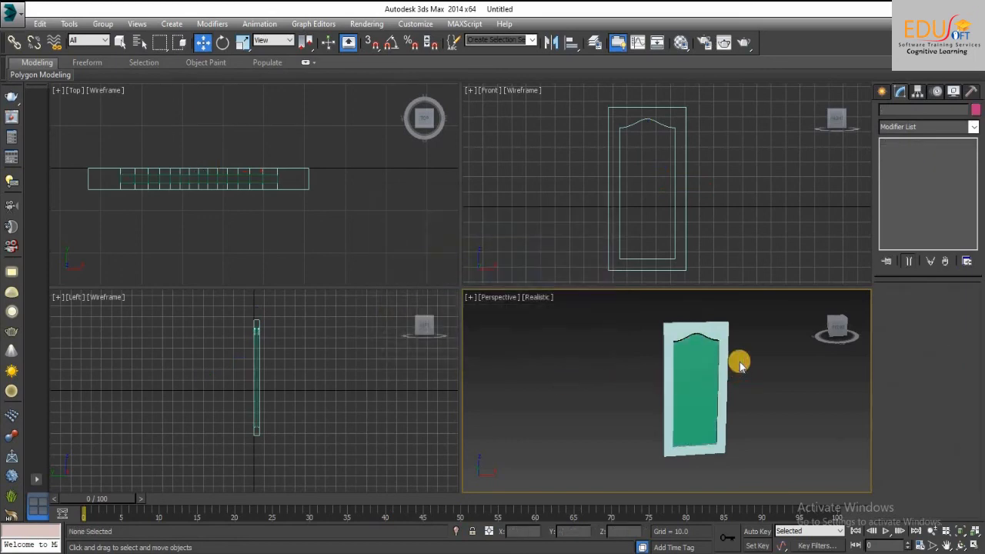
{"action": "key", "text": "alt+w"}
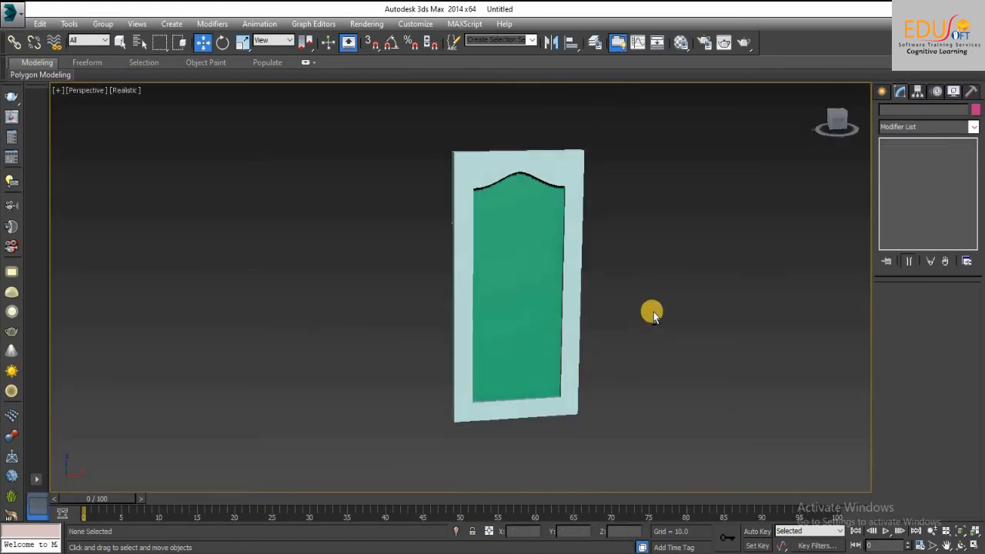
{"action": "left_click", "coordinate": [527, 229]}
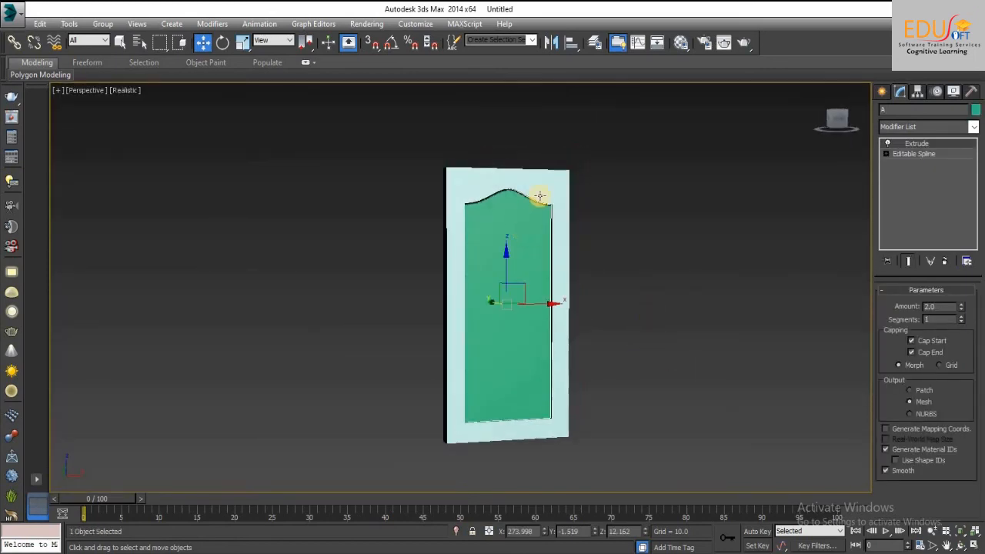
{"action": "left_click", "coordinate": [540, 195]}
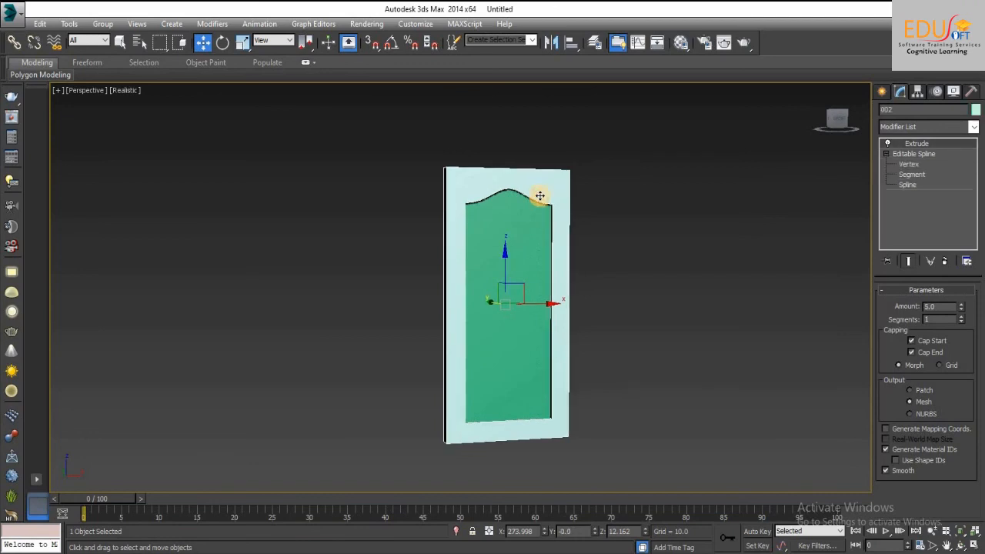
{"action": "left_click", "coordinate": [697, 257]}
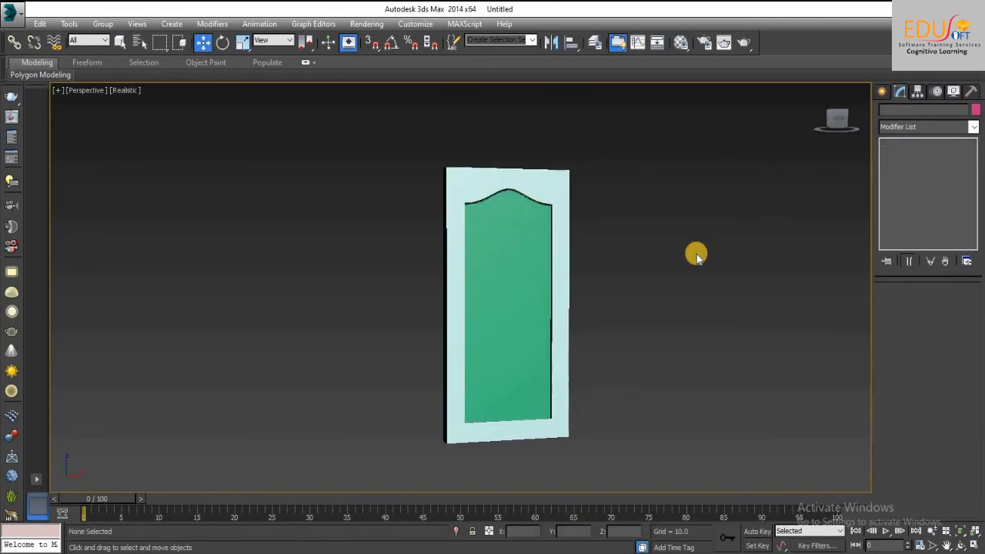